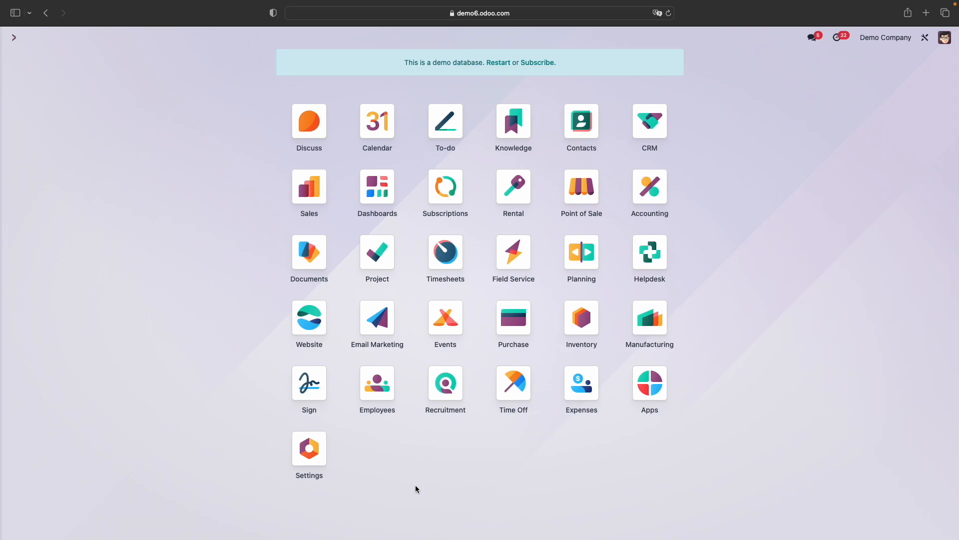
Step: Add the French (CH) / Français (CH) language in the general settings and switch the interface to it
{"action": "left_click", "coordinate": [325, 451]}
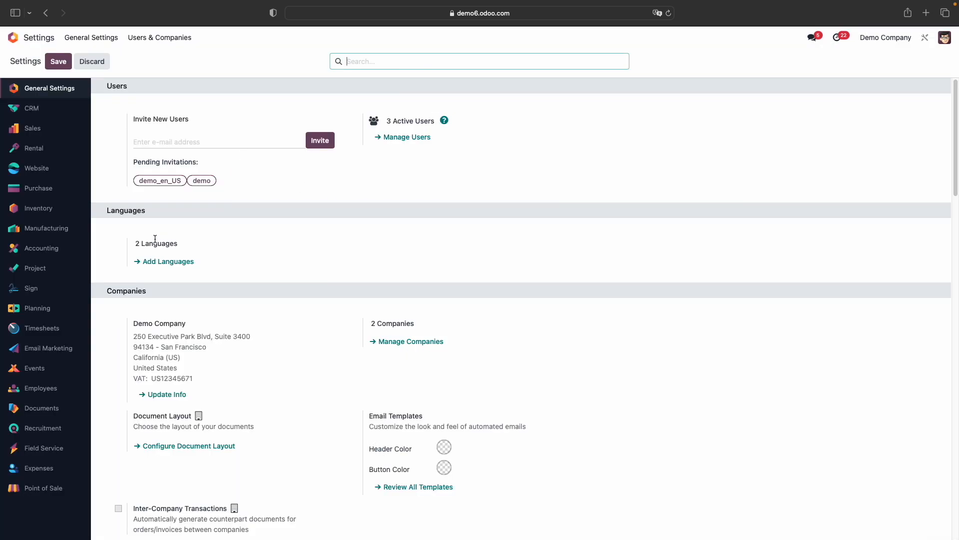
{"action": "left_click_drag", "start_coordinate": [125, 214], "coordinate": [176, 203]}
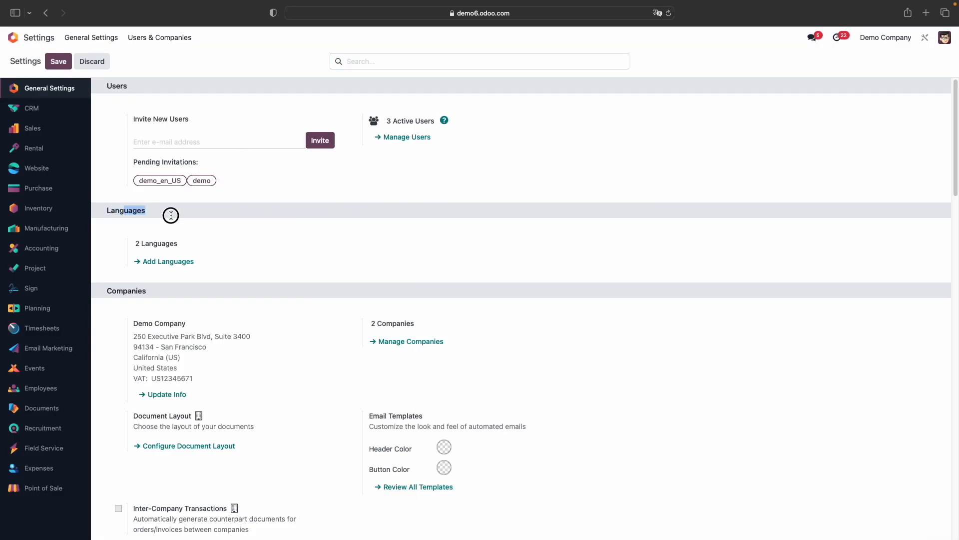
{"action": "left_click", "coordinate": [175, 265]}
{"action": "left_click", "coordinate": [334, 261]}
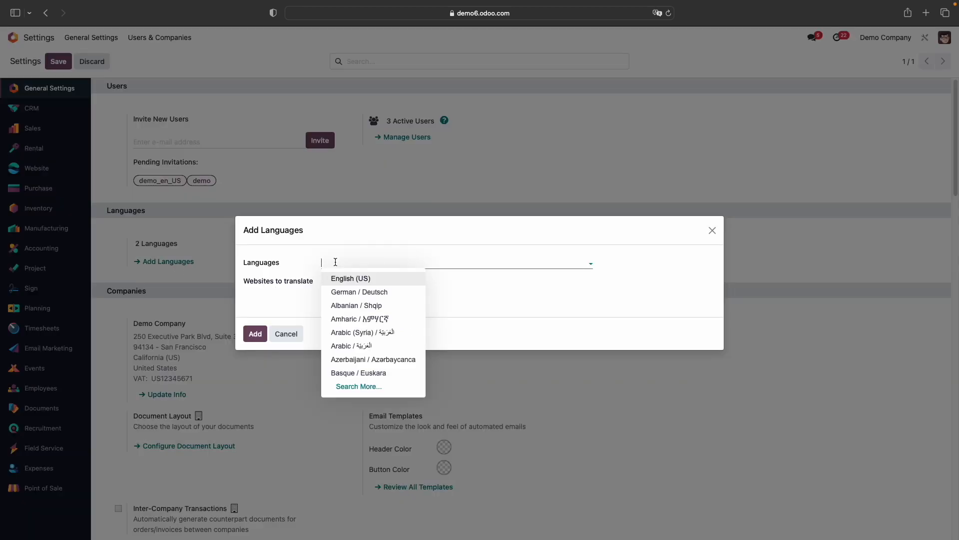
{"action": "left_click", "coordinate": [352, 260]}
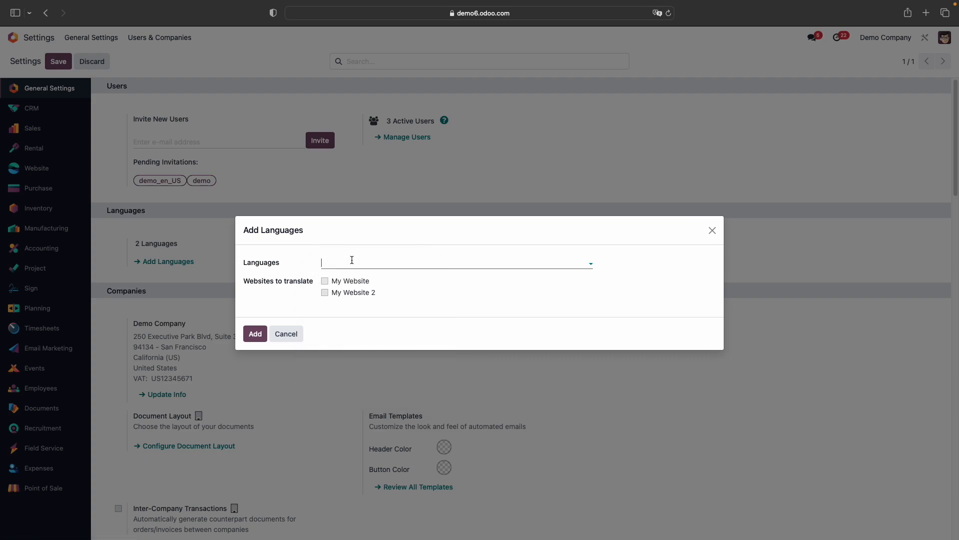
{"action": "type", "text": "fre"}
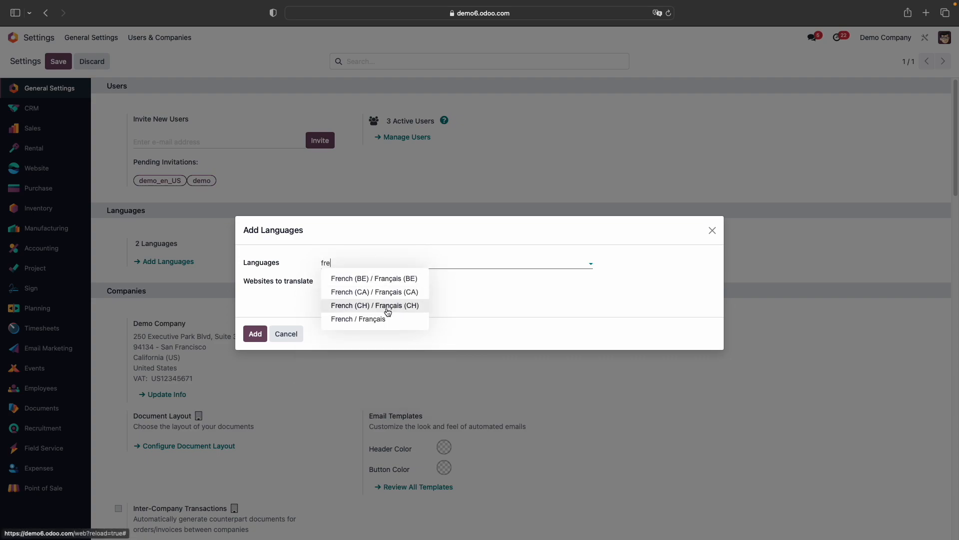
{"action": "left_click", "coordinate": [407, 307]}
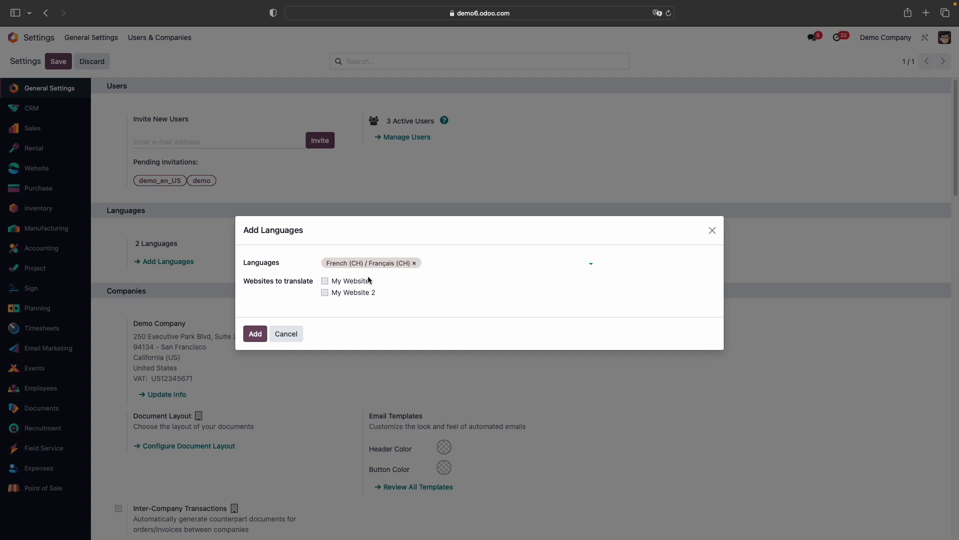
{"action": "left_click", "coordinate": [255, 333]}
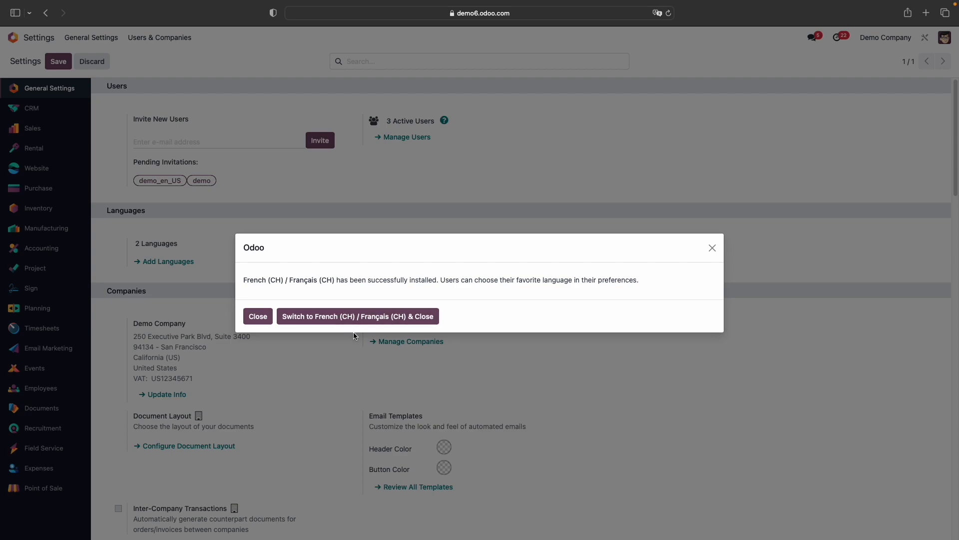
{"action": "left_click", "coordinate": [367, 320]}
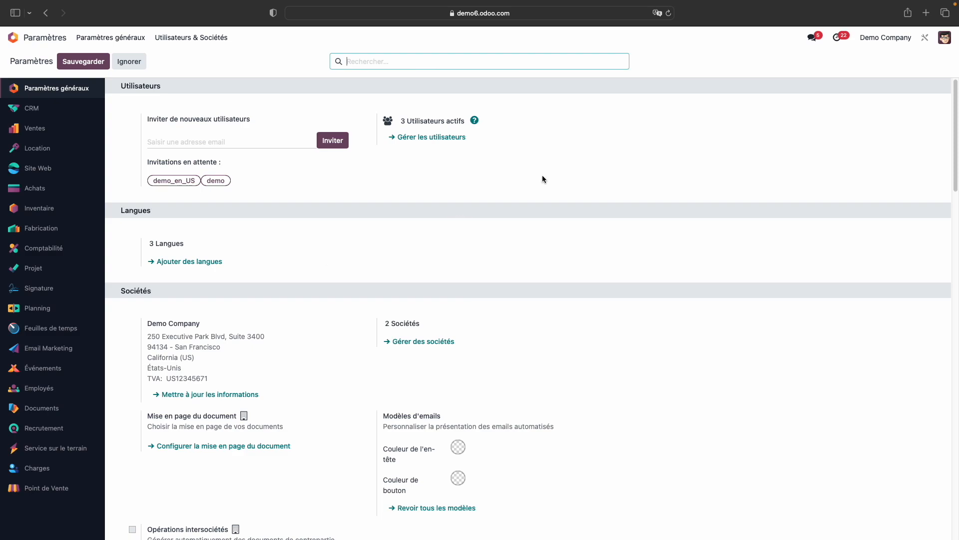
Step: Set the language in the own user profile's preferences to German / Deutsch and save the profile
{"action": "left_click", "coordinate": [946, 38]}
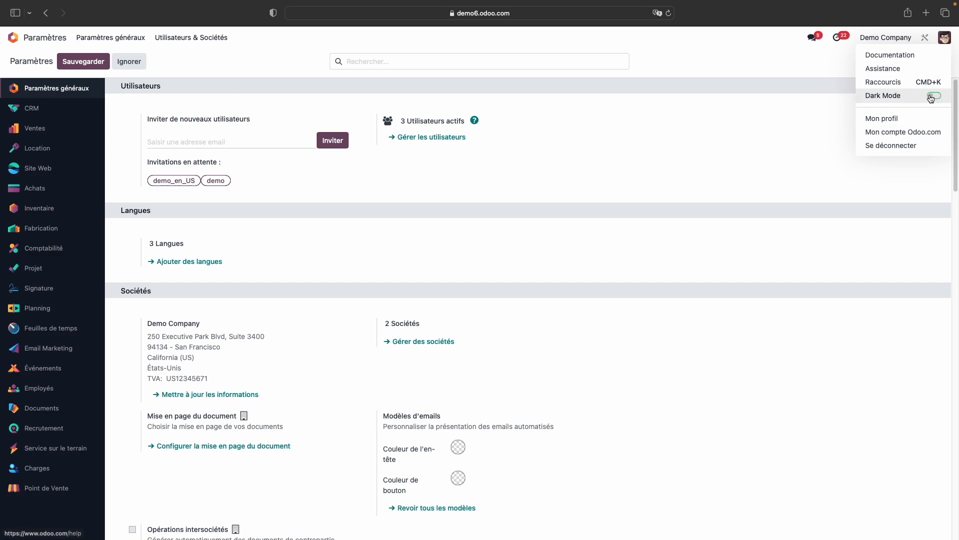
{"action": "left_click", "coordinate": [918, 125]}
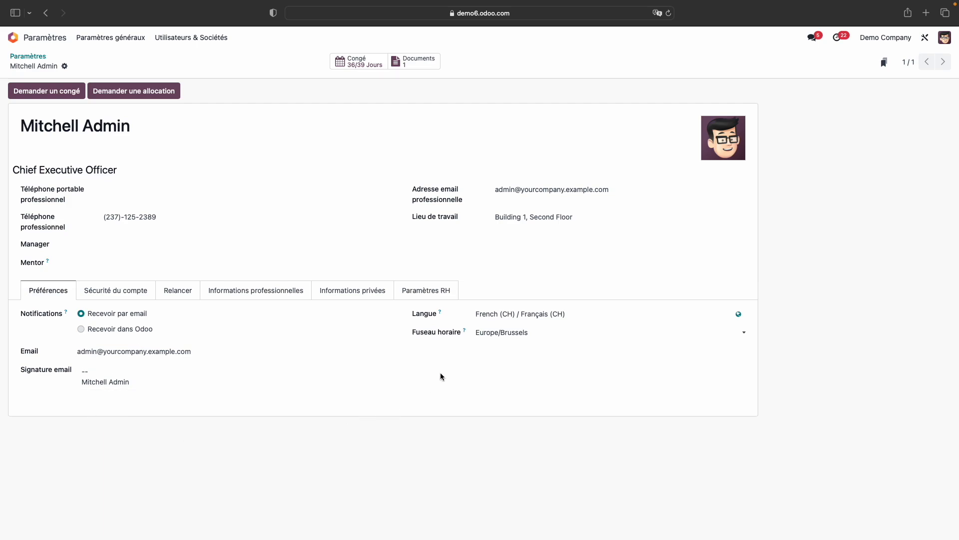
{"action": "left_click", "coordinate": [593, 317]}
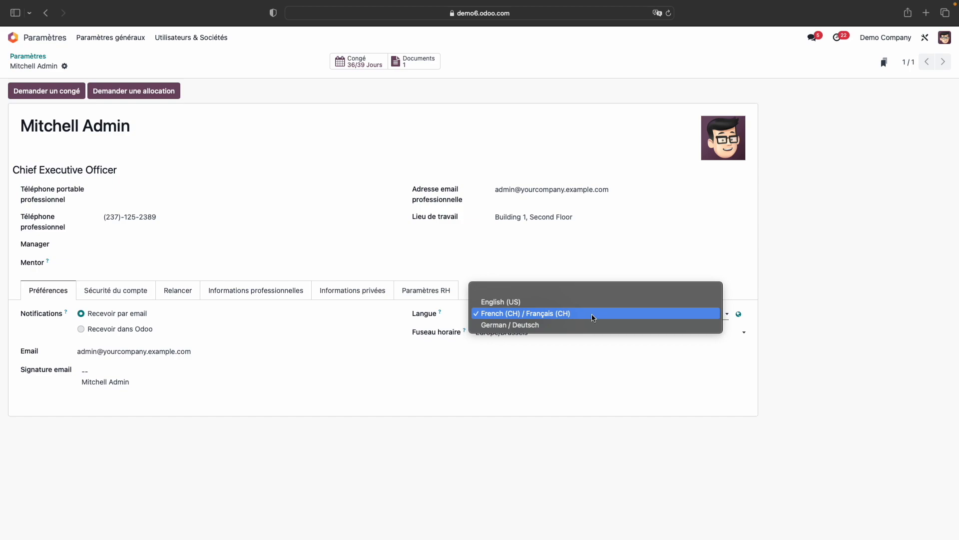
{"action": "left_click", "coordinate": [594, 326]}
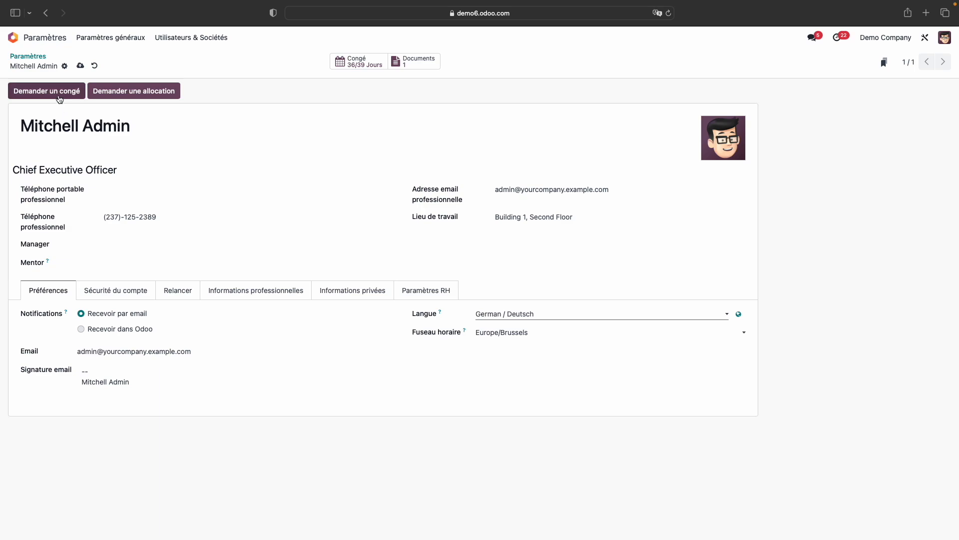
{"action": "left_click", "coordinate": [80, 67]}
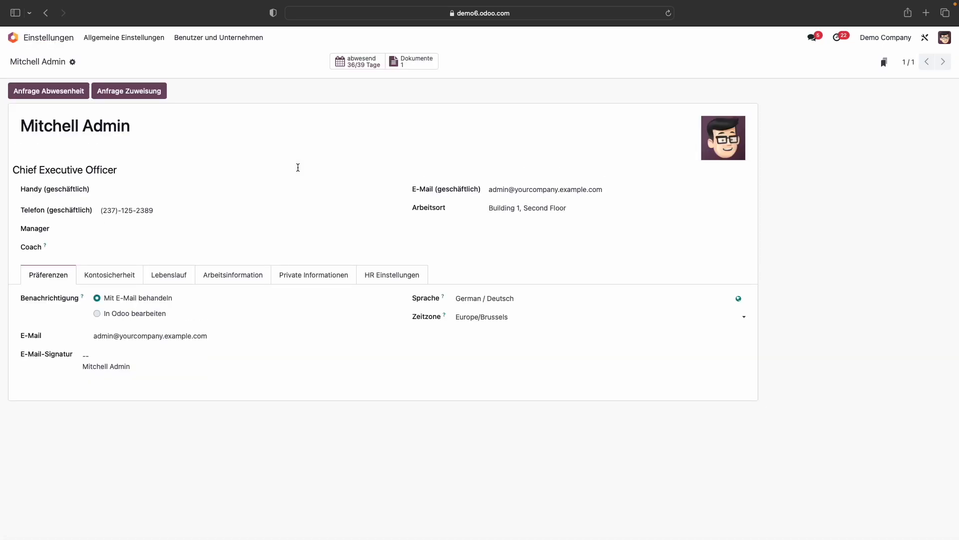
Step: Set the user profile's language back to French (CH) / Français (CH) and save it
{"action": "left_click", "coordinate": [484, 302]}
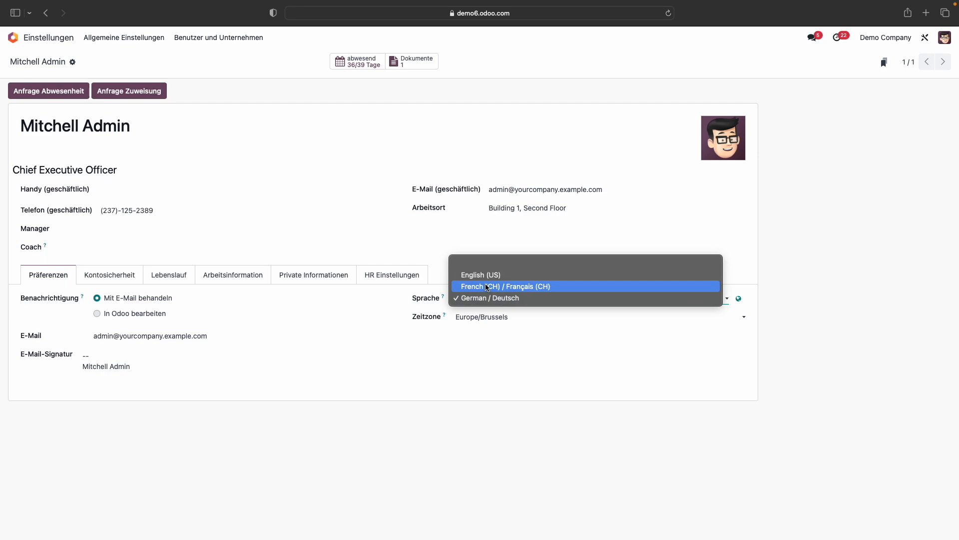
{"action": "left_click", "coordinate": [487, 287]}
{"action": "left_click", "coordinate": [88, 67]}
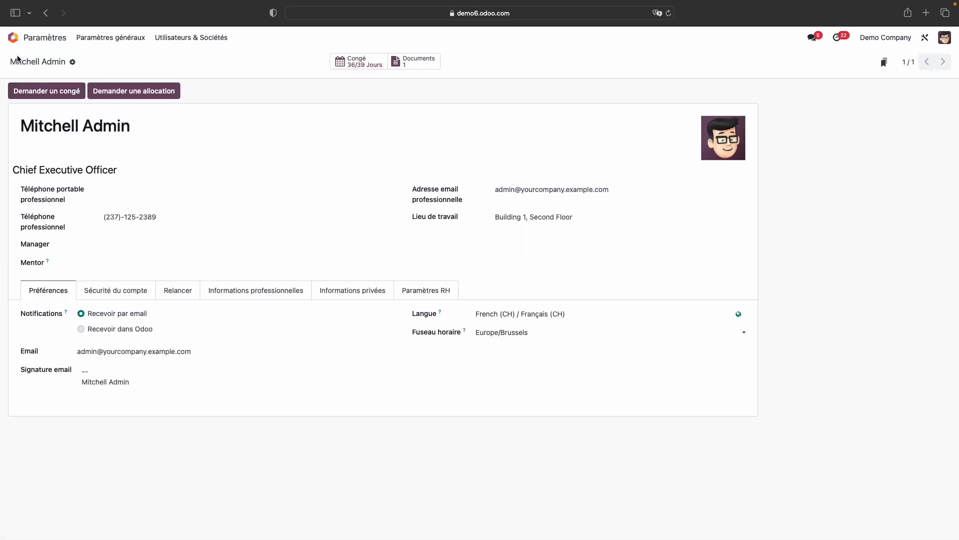
Step: Start a new product in the Sales (Ventes) module and name it "Mon produit"
{"action": "left_click", "coordinate": [11, 38]}
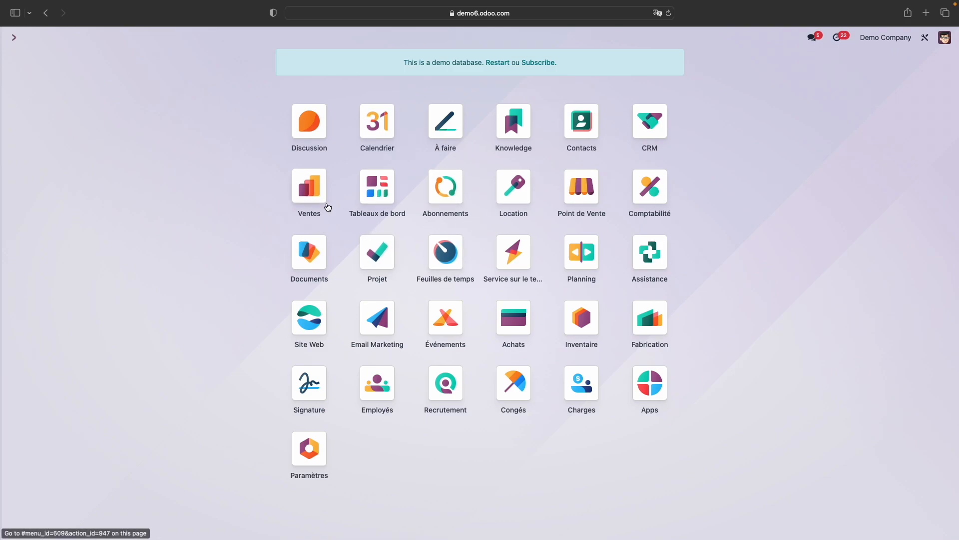
{"action": "left_click", "coordinate": [317, 193]}
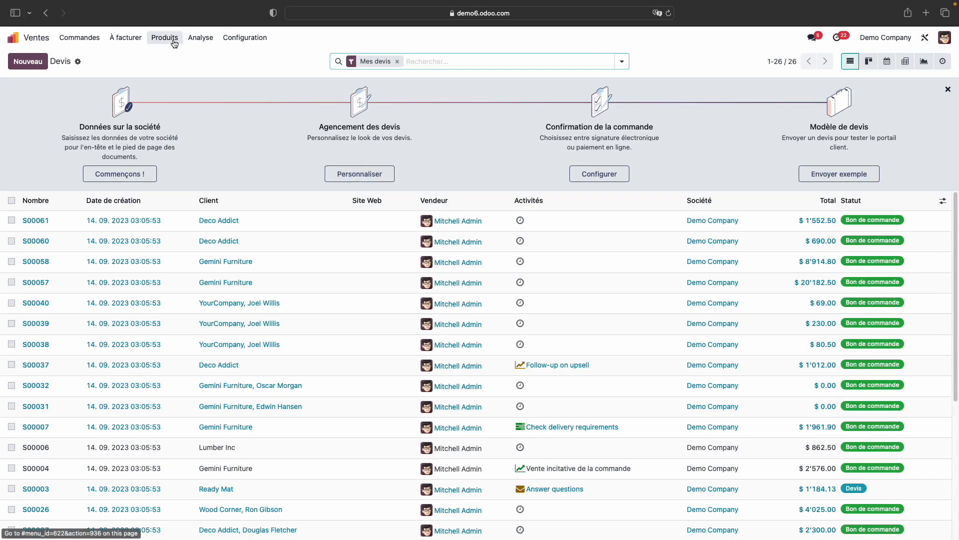
{"action": "left_click", "coordinate": [166, 38]}
{"action": "left_click", "coordinate": [183, 57]}
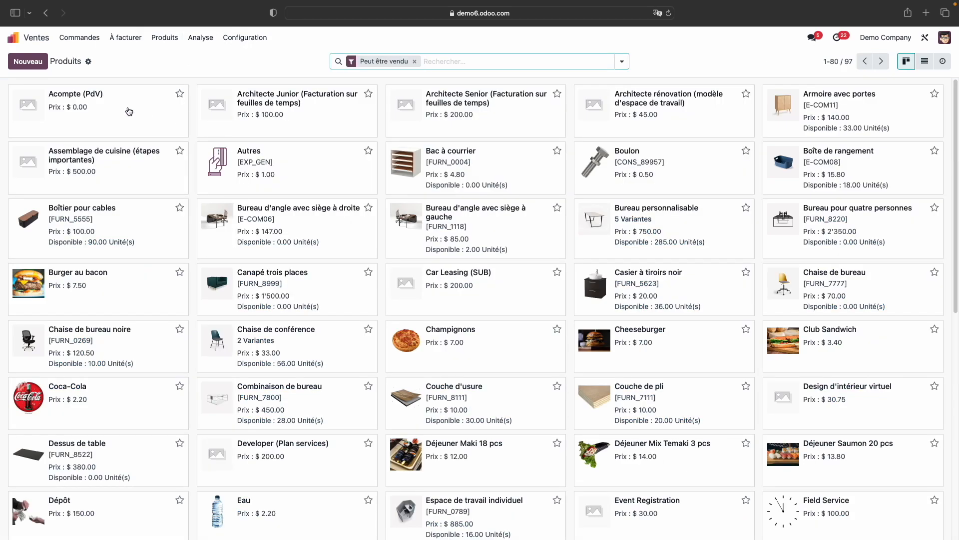
{"action": "left_click", "coordinate": [28, 61]}
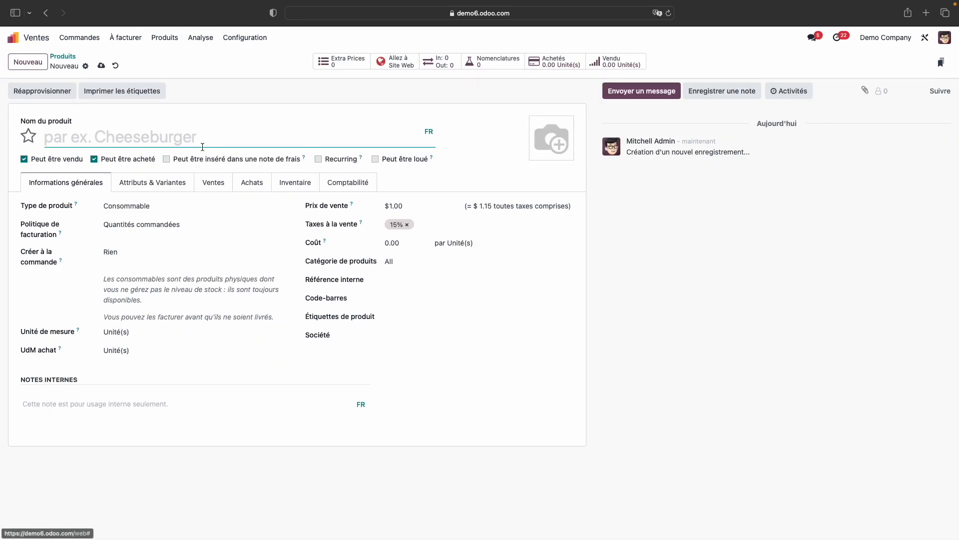
{"action": "type", "text": "Mon "}
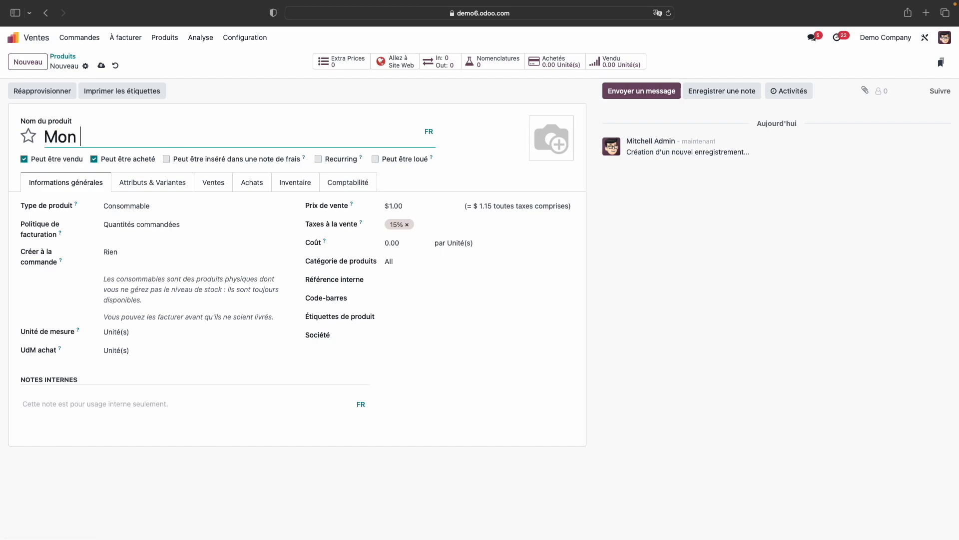
{"action": "type", "text": "produit"}
Step: Save the new product and translate its name as "My product" in English (US) and "Mein Produkt" in German
{"action": "left_click", "coordinate": [430, 133]}
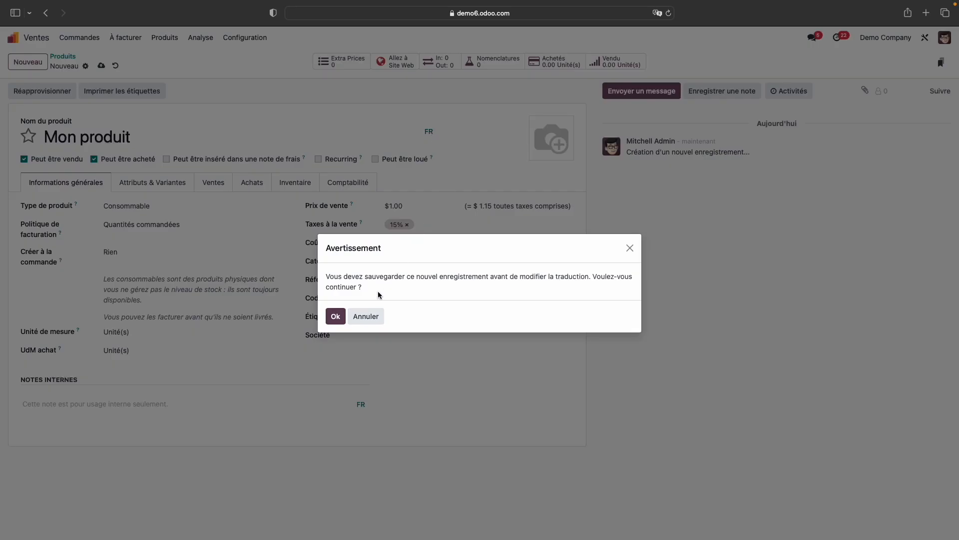
{"action": "left_click", "coordinate": [335, 318]}
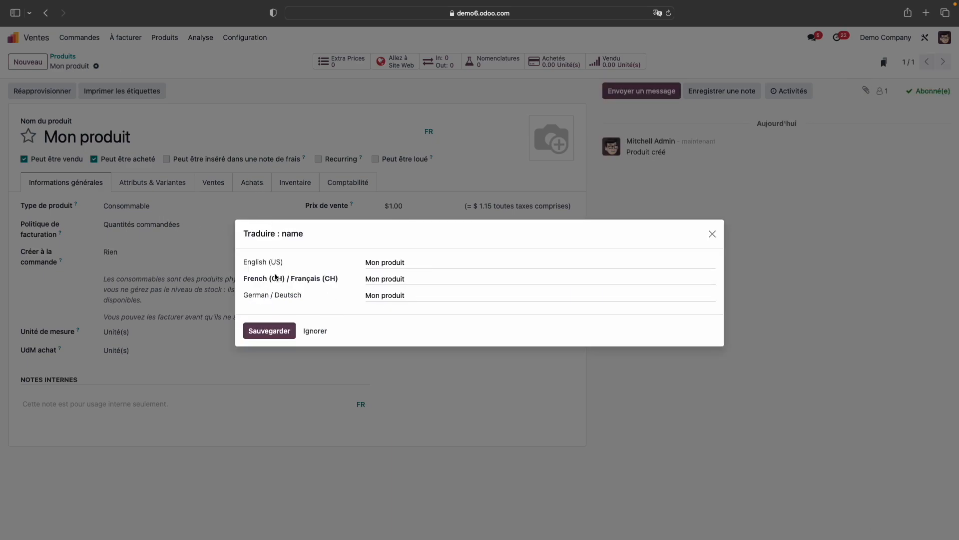
{"action": "left_click_drag", "start_coordinate": [420, 263], "coordinate": [328, 249]}
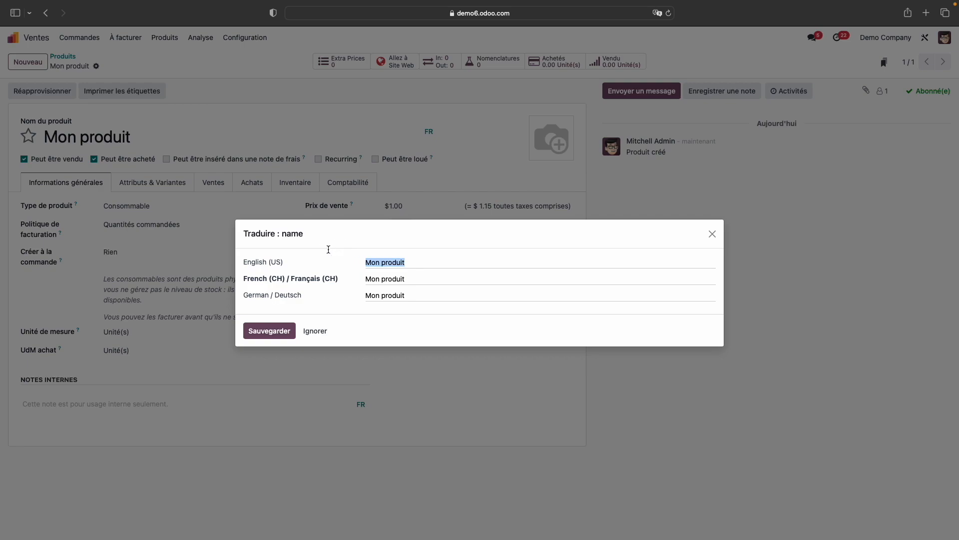
{"action": "key", "text": "BackSpace"}
{"action": "type", "text": "My produc"}
{"action": "left_click_drag", "start_coordinate": [424, 296], "coordinate": [344, 289]}
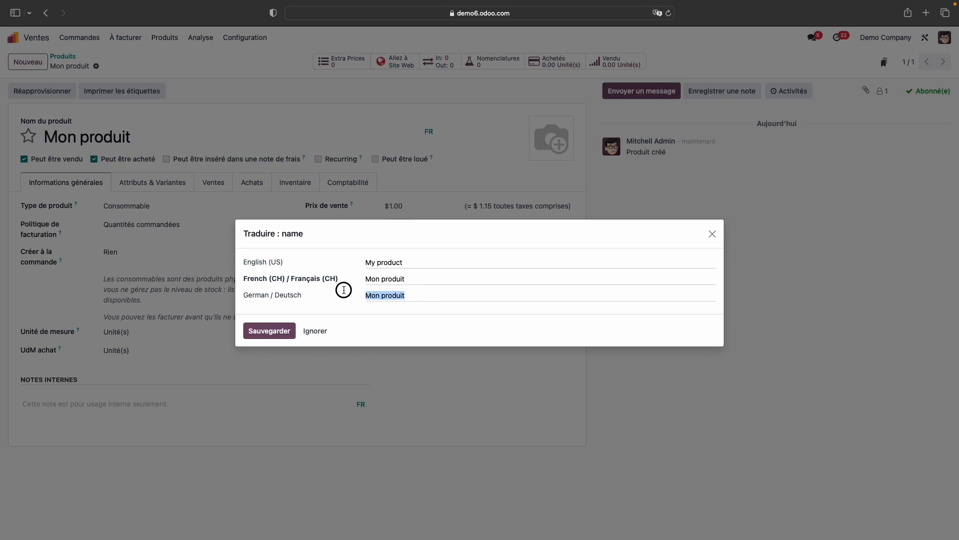
{"action": "type", "text": "Mein P"}
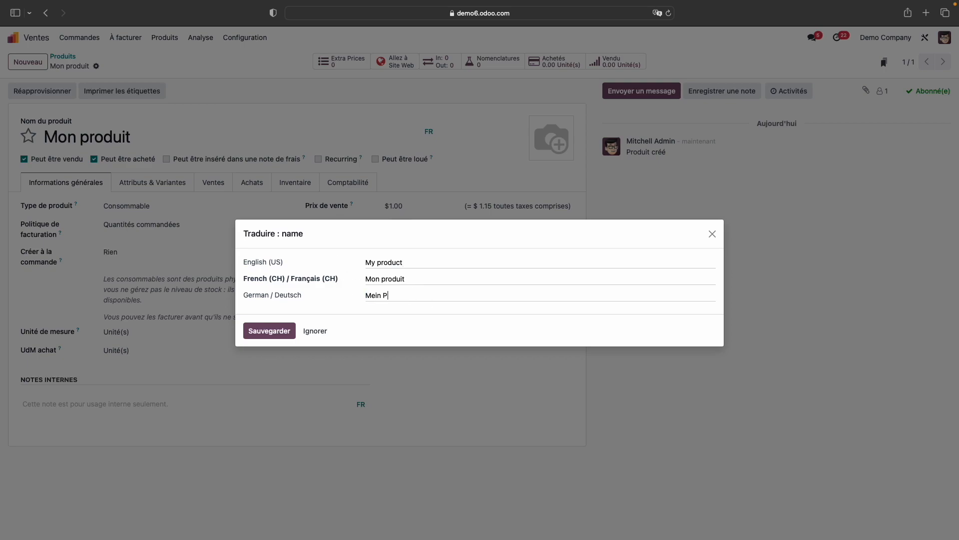
{"action": "type", "text": "rodukt"}
{"action": "left_click", "coordinate": [274, 337]}
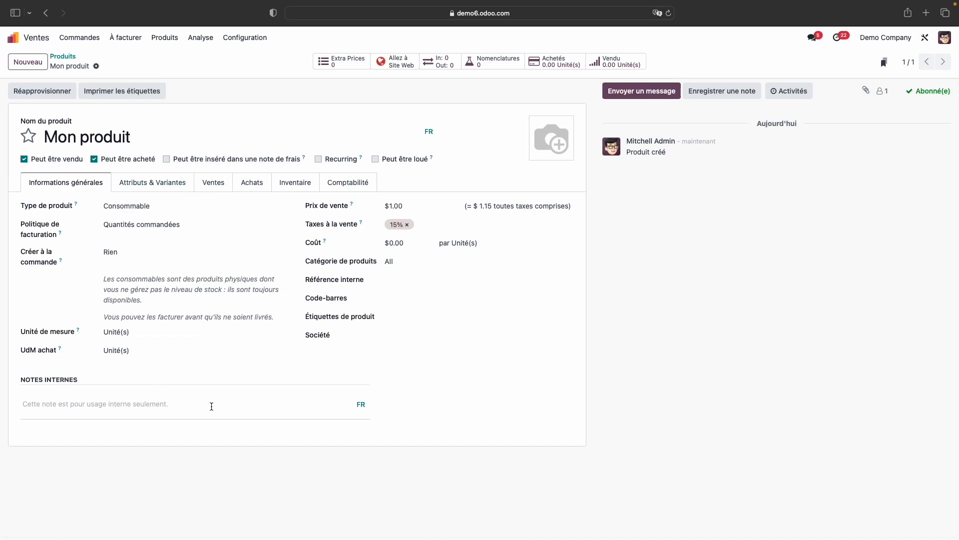
Step: Enter "Description en français" as the product's sales description
{"action": "left_click", "coordinate": [213, 185]}
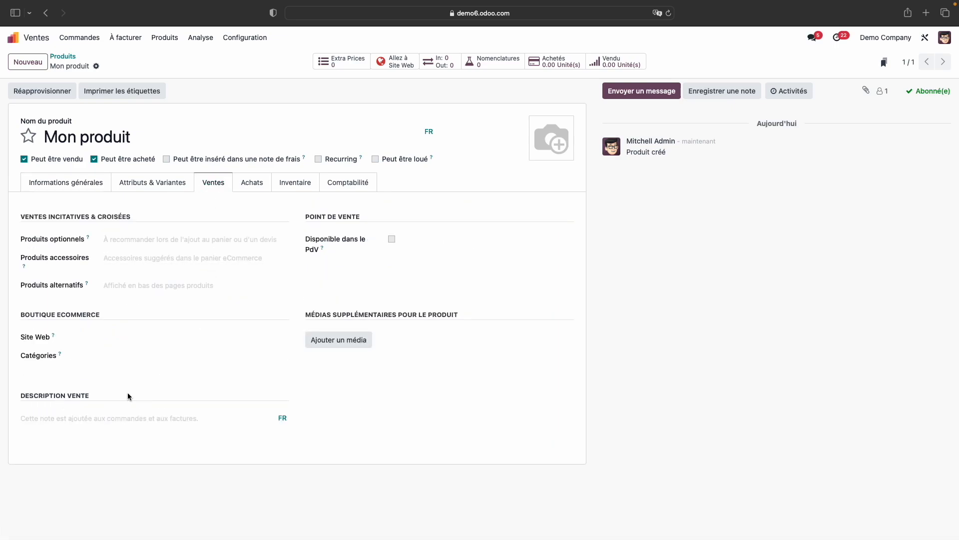
{"action": "left_click", "coordinate": [119, 416]}
{"action": "type", "text": "Descr"}
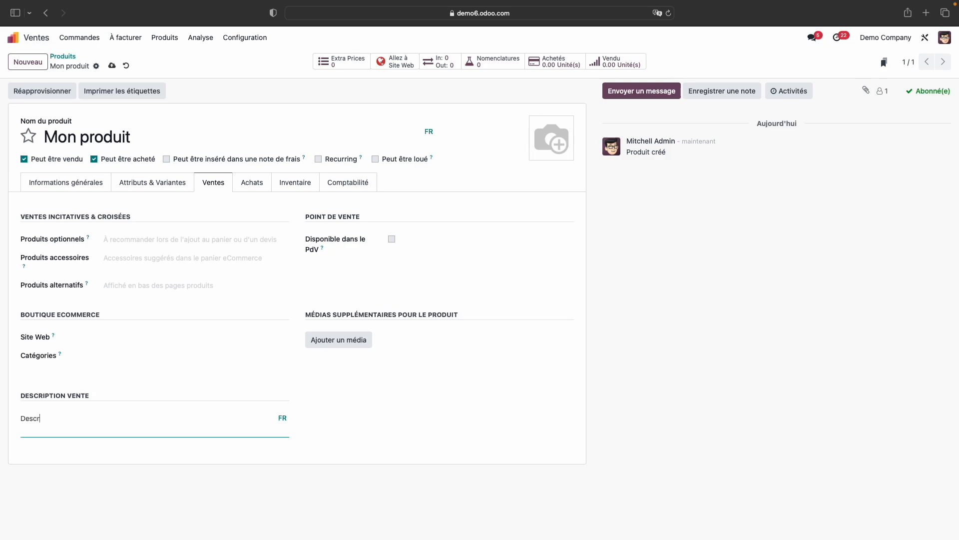
{"action": "type", "text": "iption en français"}
Step: Translate the sales description as "Description in English" for English (US) and "Beschreibung in Deutsch" for German, and save the translations
{"action": "left_click", "coordinate": [284, 419]}
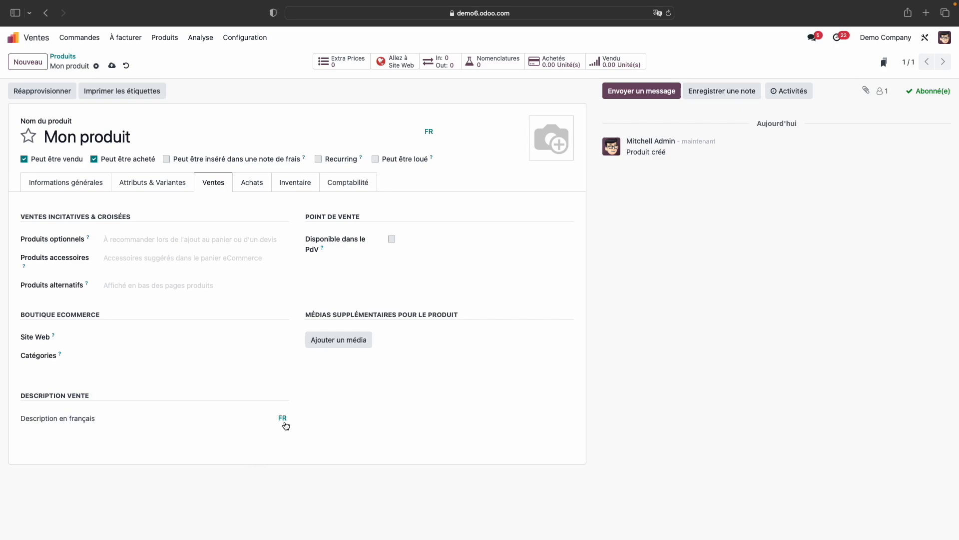
{"action": "left_click", "coordinate": [416, 212]}
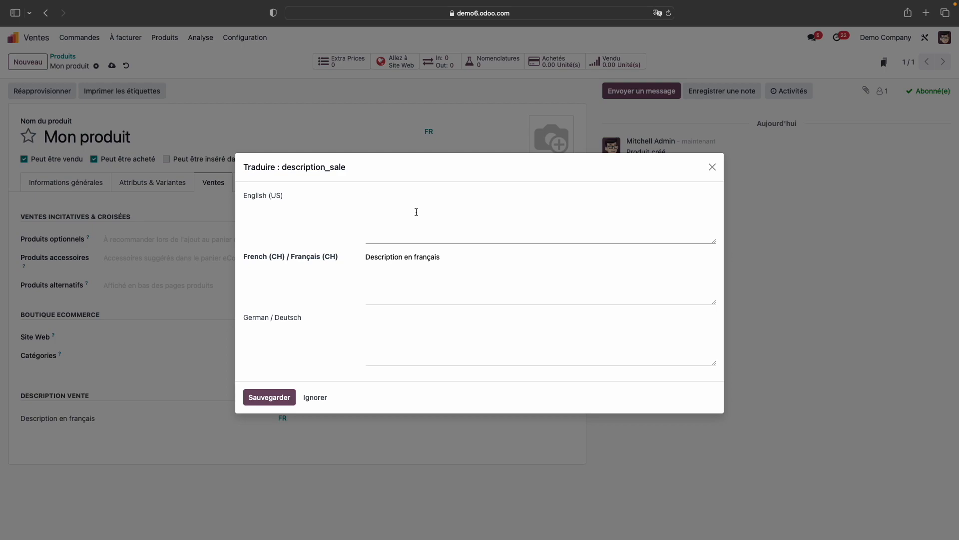
{"action": "type", "text": "Description in english"}
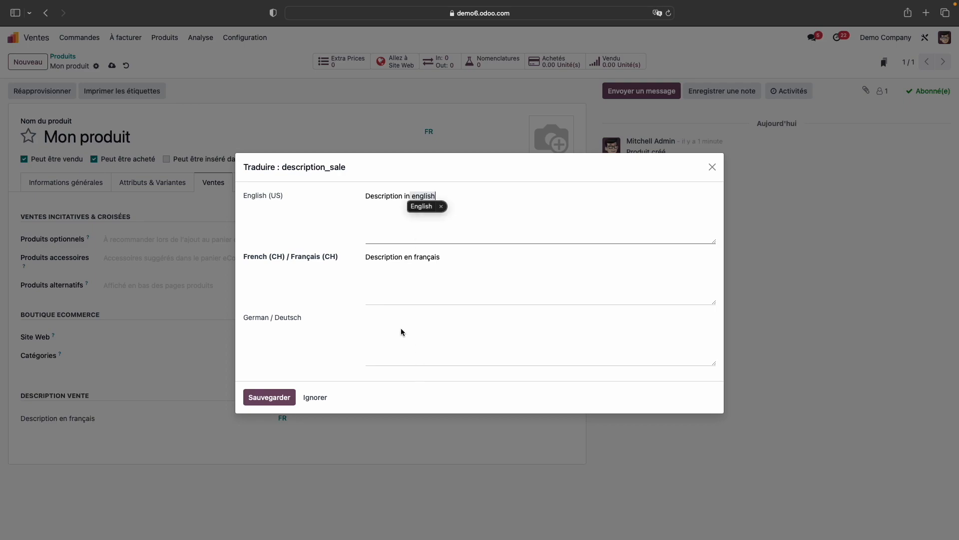
{"action": "left_click", "coordinate": [391, 314]}
{"action": "type", "text": "Beschreibung in Deutsch"}
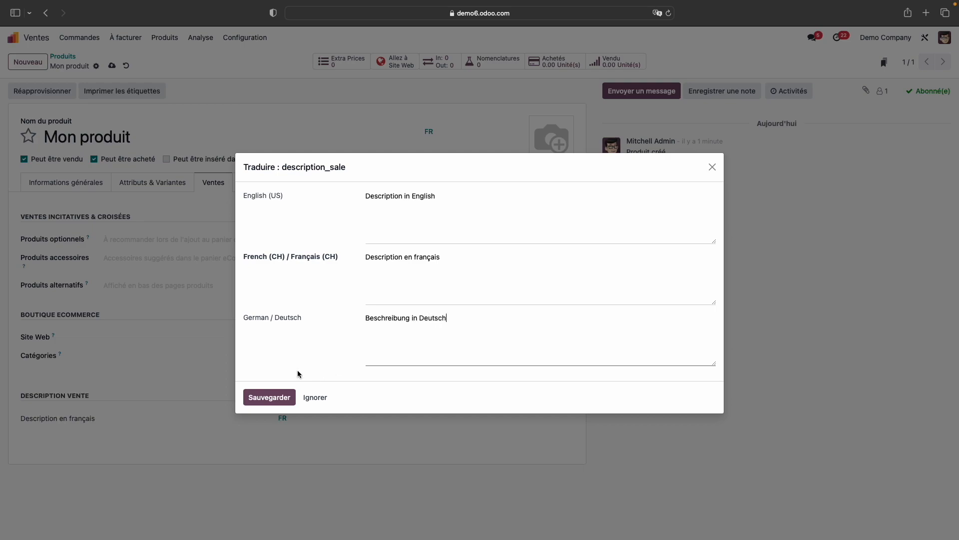
{"action": "left_click", "coordinate": [283, 398]}
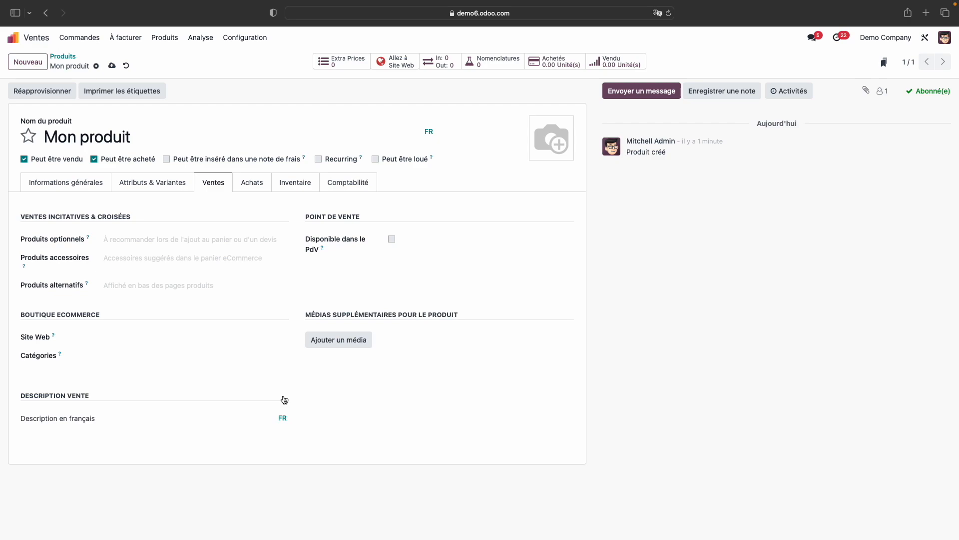